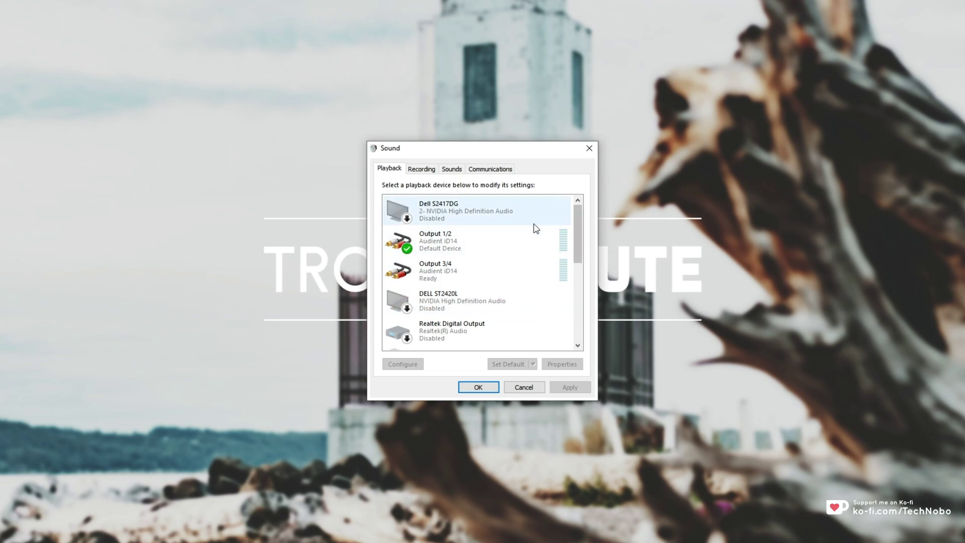
Step: Enable the Dell S2417DG and DELL ST2420L monitor audio outputs
click(491, 304)
scroll(491, 305, down, 2)
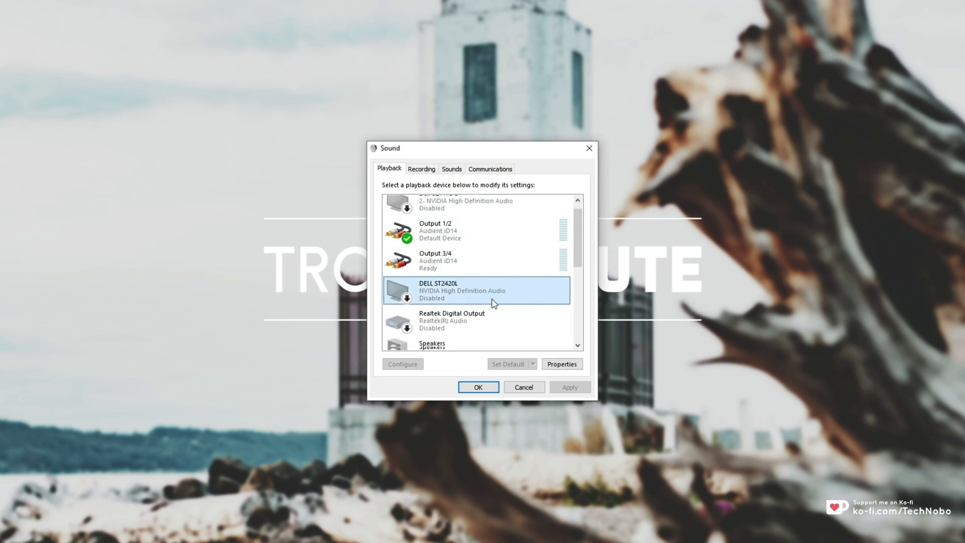
scroll(493, 308, down, 8)
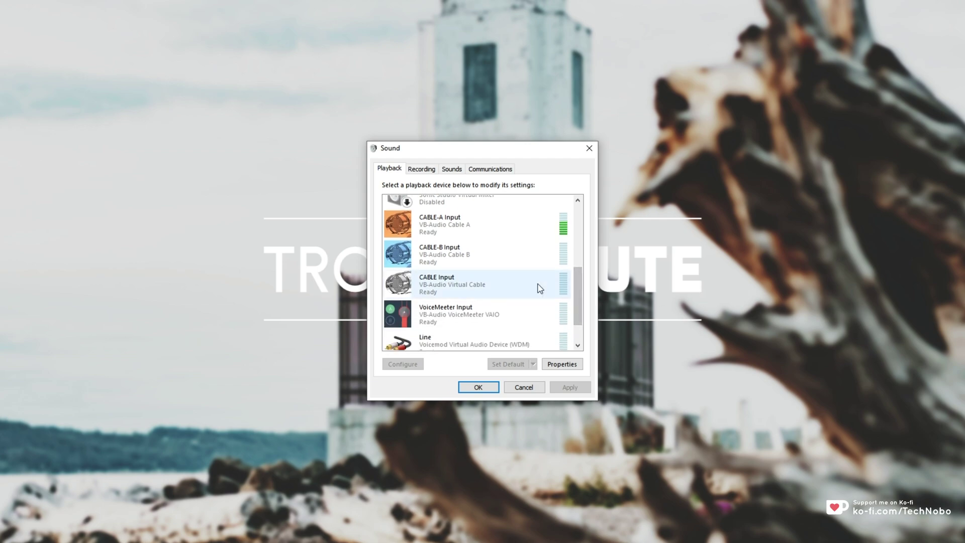
scroll(550, 317, up, 10)
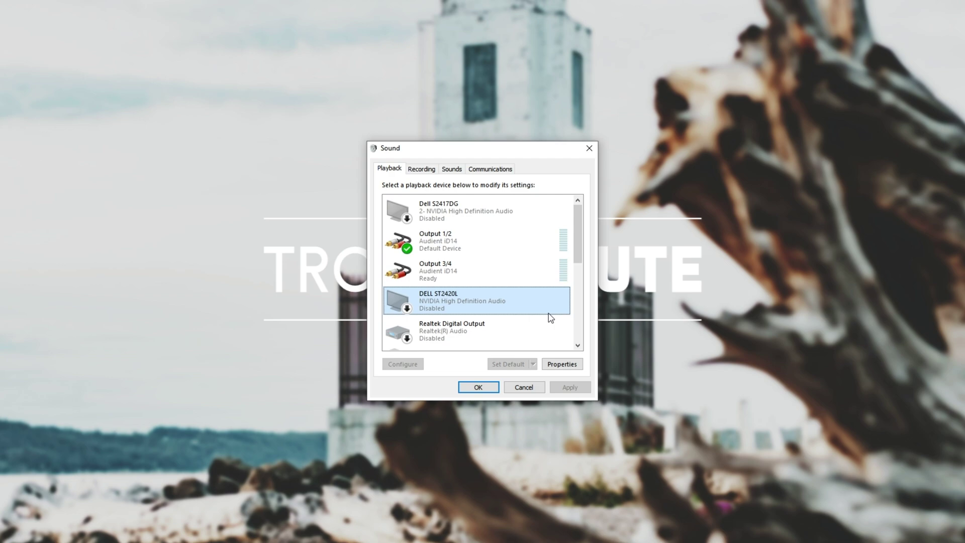
click(535, 221)
right_click(463, 216)
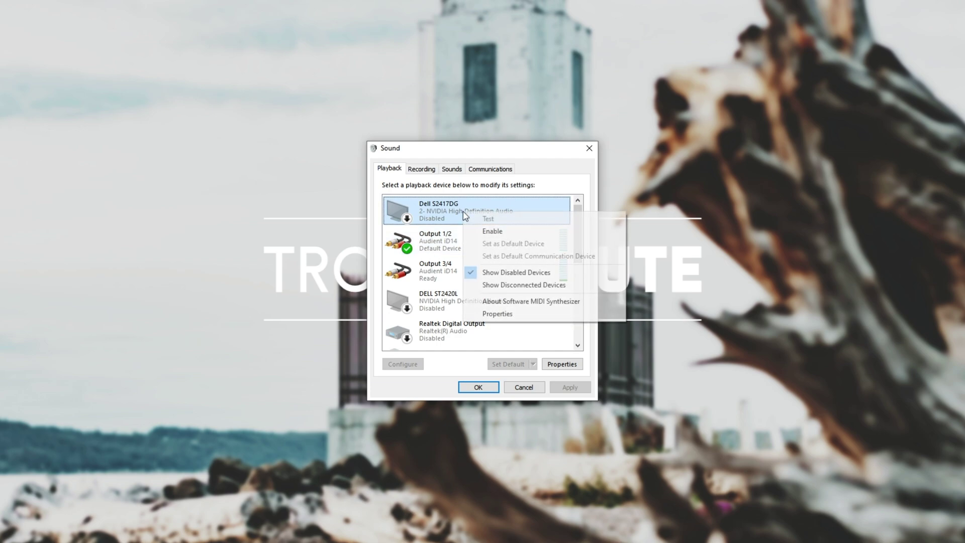
click(490, 232)
right_click(443, 303)
click(491, 328)
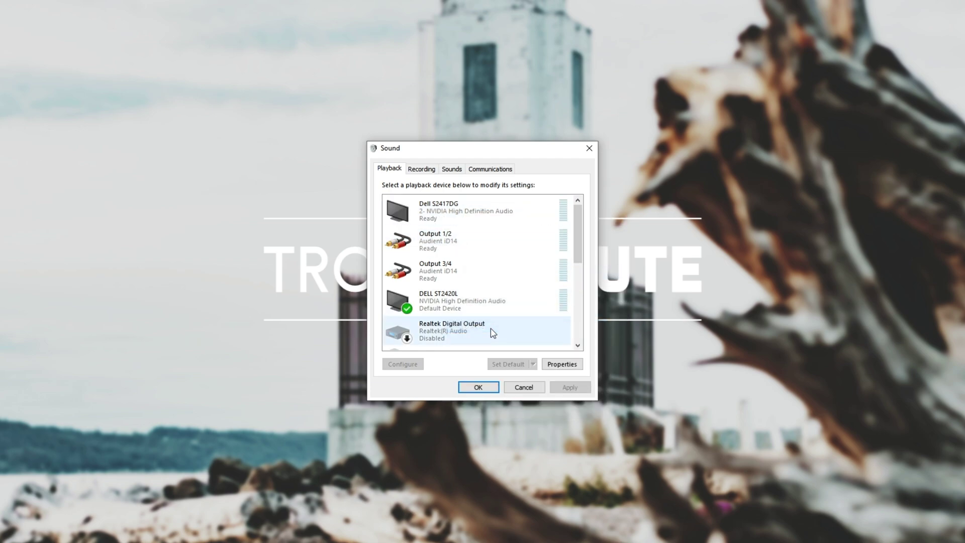
Step: Make Output 1/2 both the default device and the default communication device
click(452, 248)
right_click(450, 241)
click(475, 272)
right_click(463, 244)
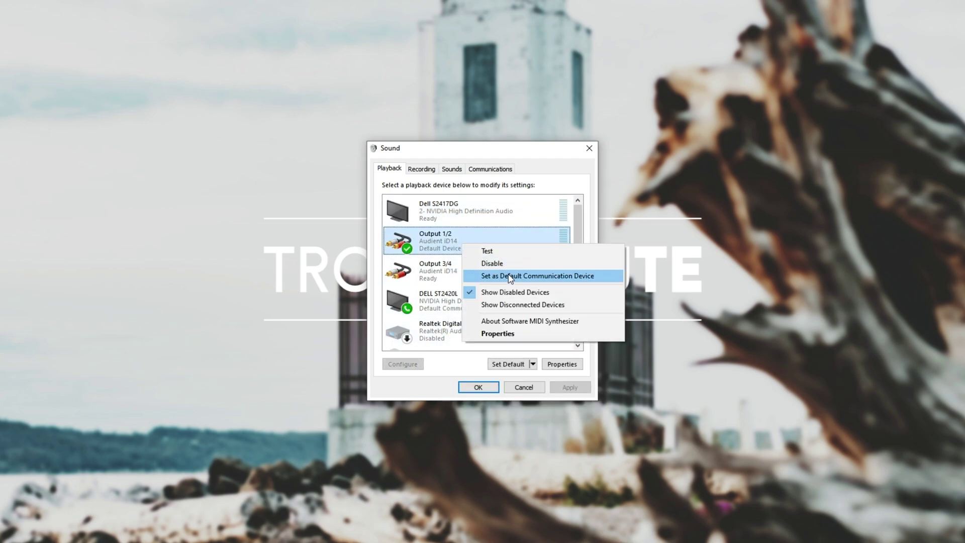
click(510, 277)
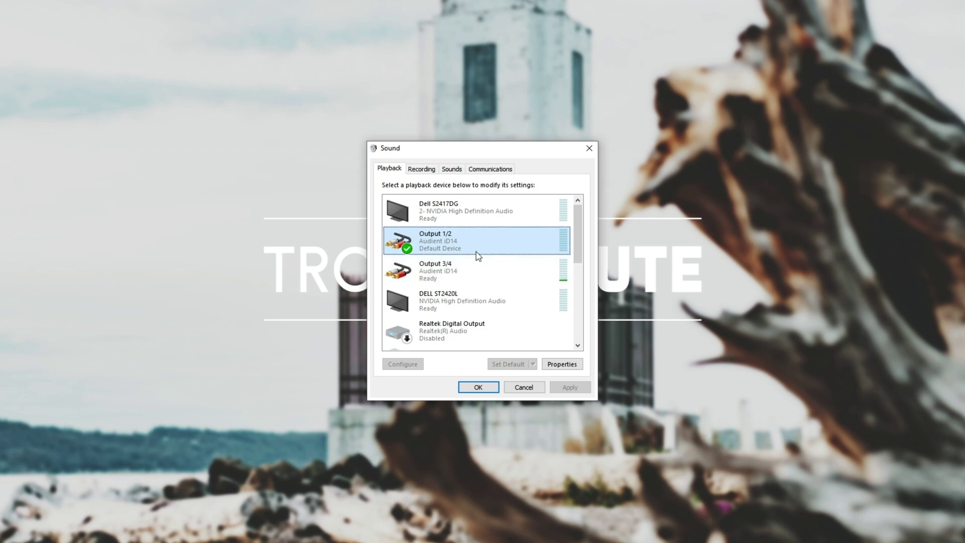
click(445, 297)
click(447, 242)
Step: Disable the Dell S2417DG and DELL ST2420L monitor audio outputs
click(457, 211)
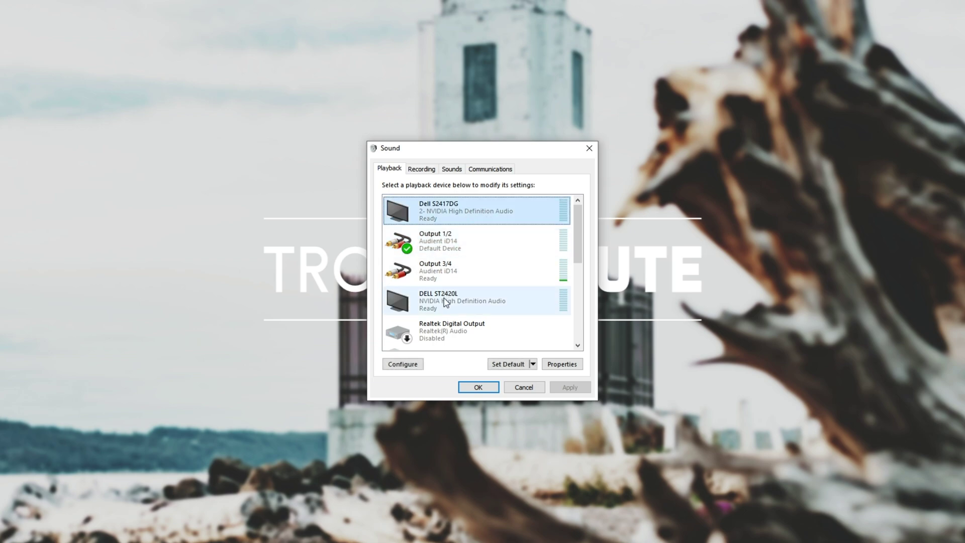
click(470, 294)
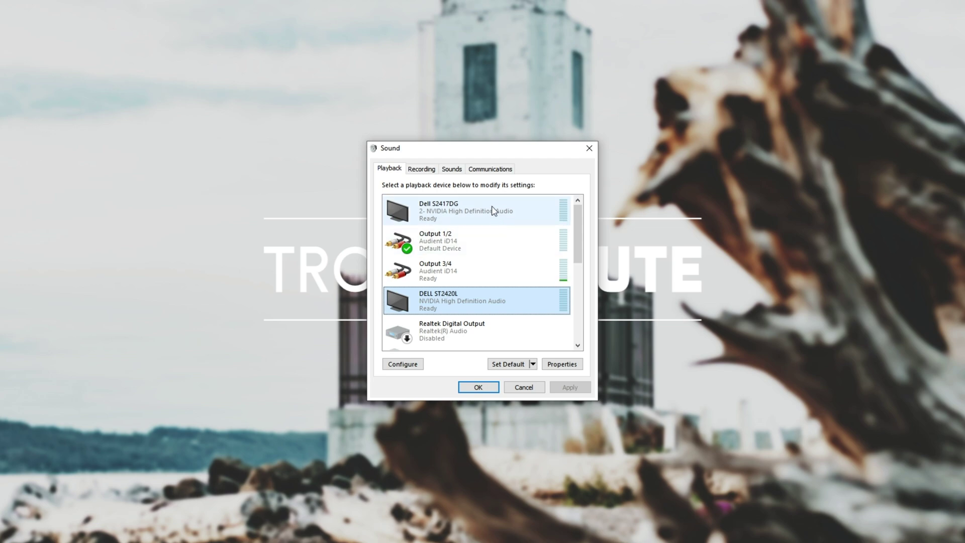
right_click(473, 208)
click(501, 238)
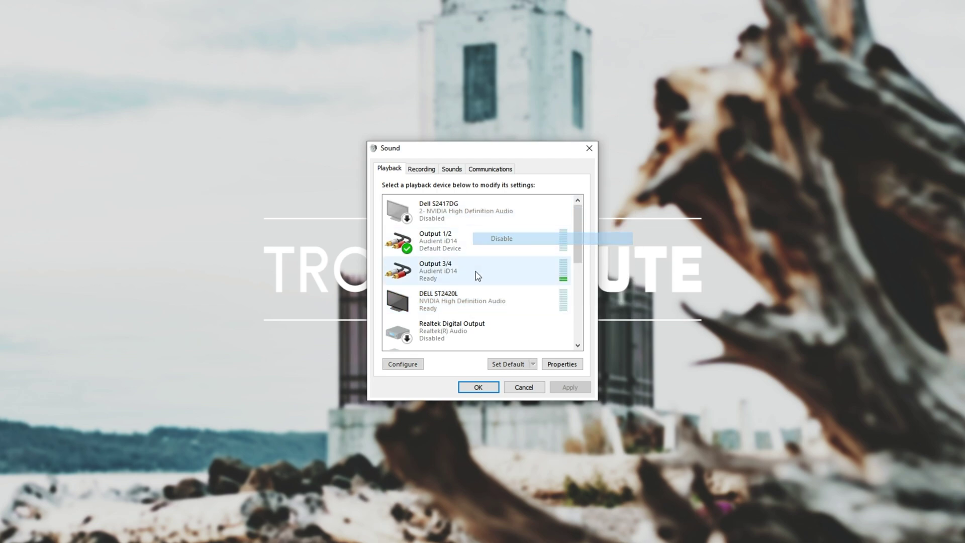
right_click(451, 296)
click(487, 329)
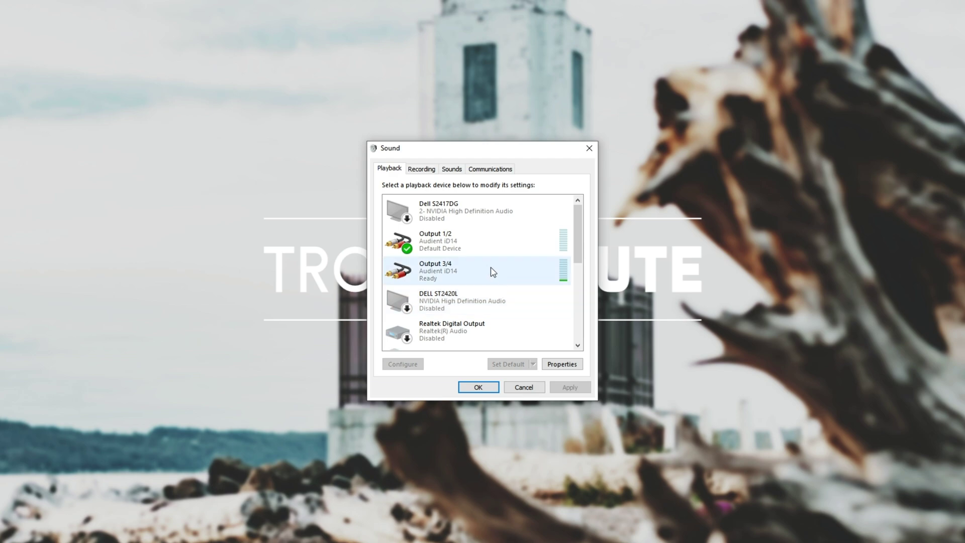
Step: Hide disabled devices in the Playback list, then show them again
click(485, 216)
click(464, 302)
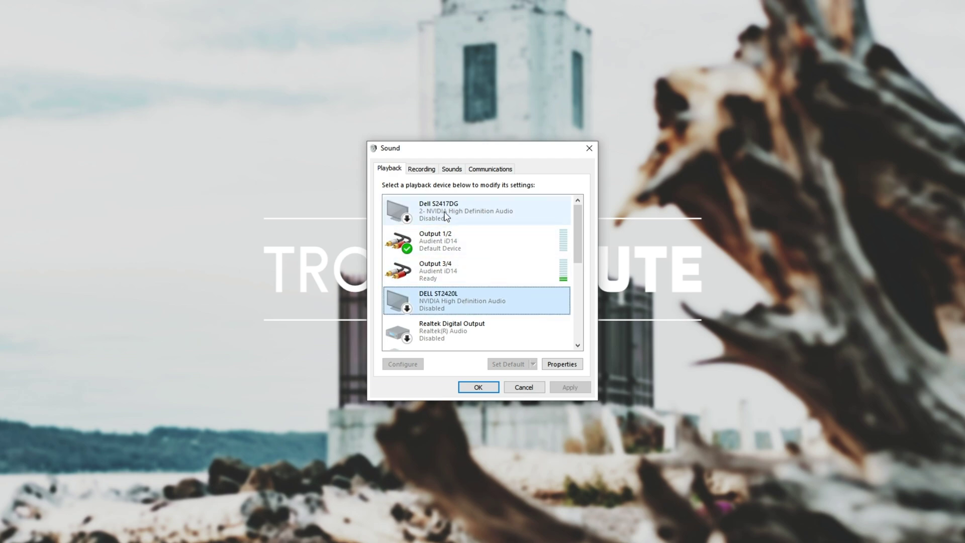
click(448, 219)
right_click(474, 246)
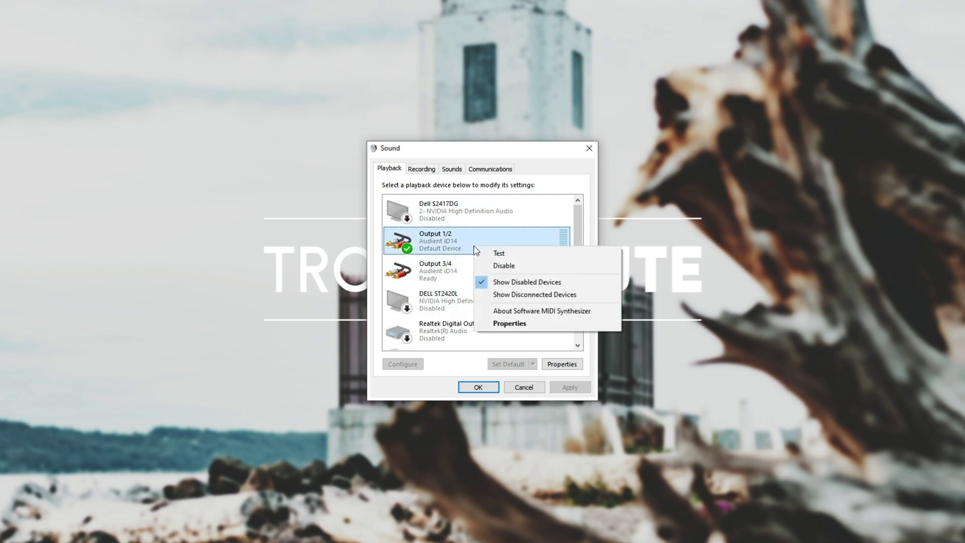
click(532, 286)
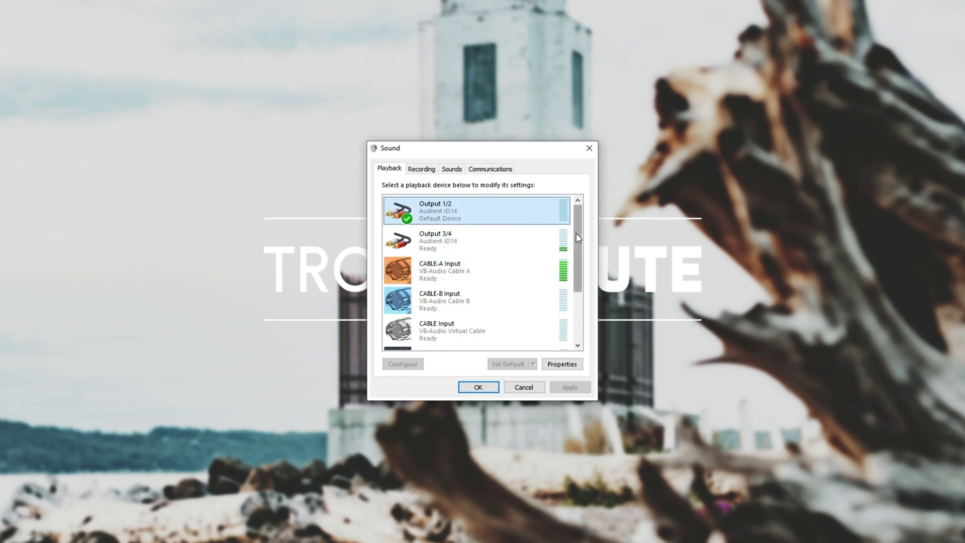
drag(575, 233, 546, 200)
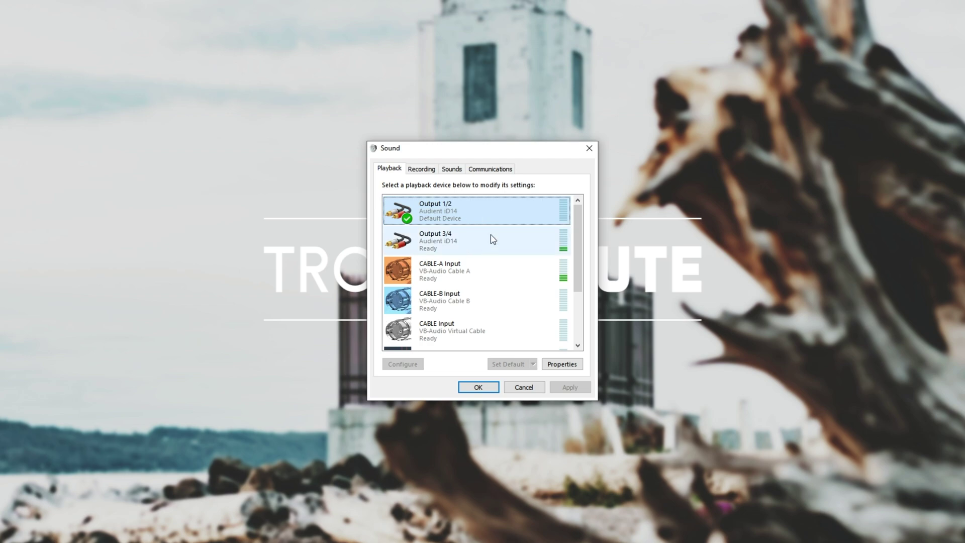
right_click(462, 212)
click(509, 247)
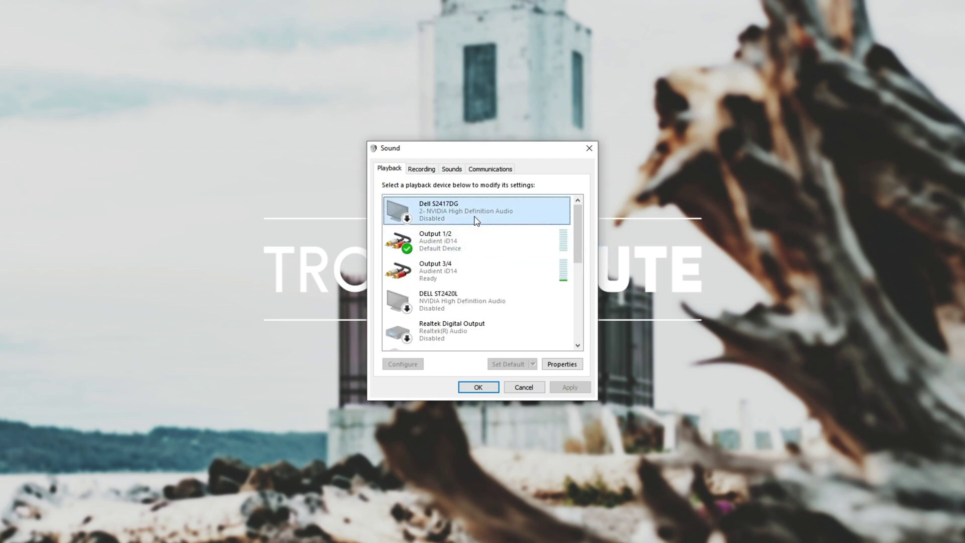
click(458, 305)
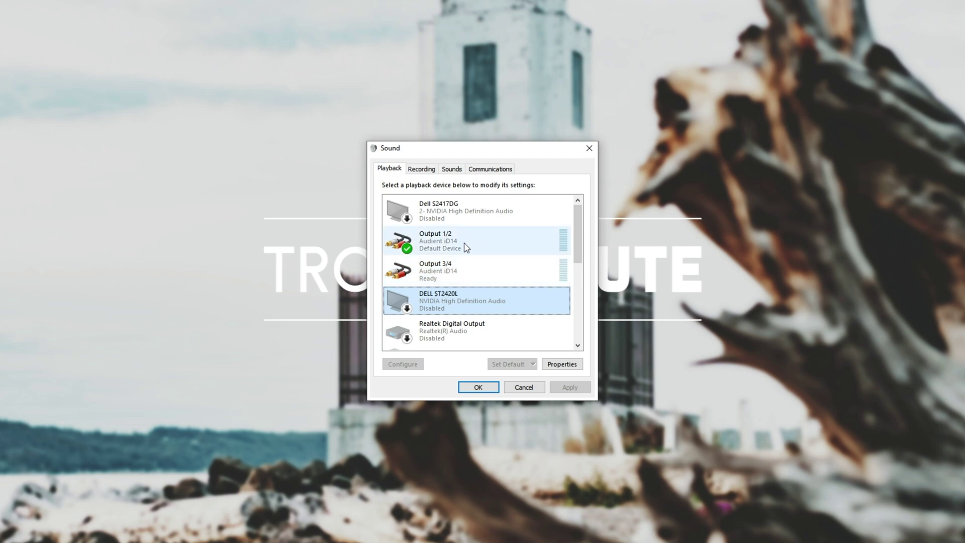
Step: Switch the selection back and forth between the Dell S2417DG and DELL ST2420L outputs
click(449, 213)
click(456, 297)
click(440, 221)
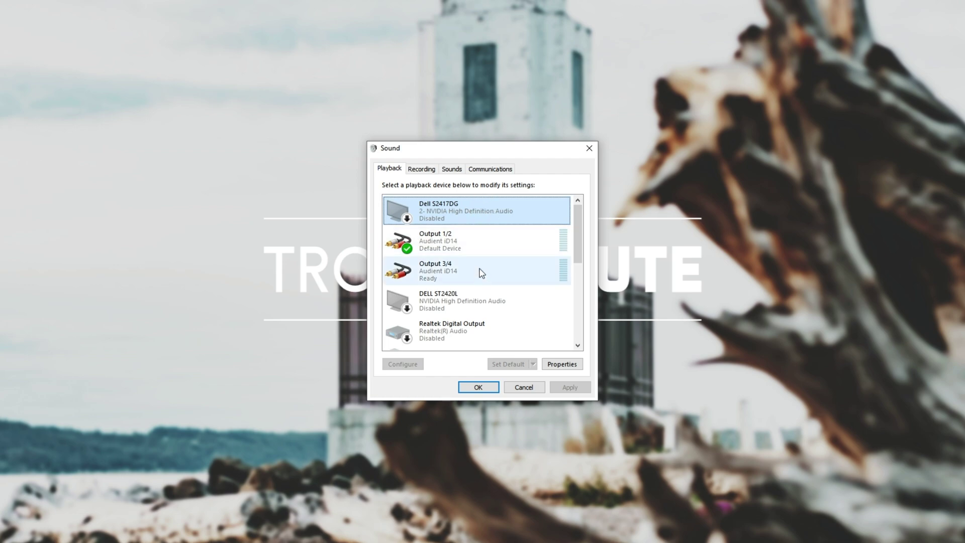
click(480, 296)
click(477, 216)
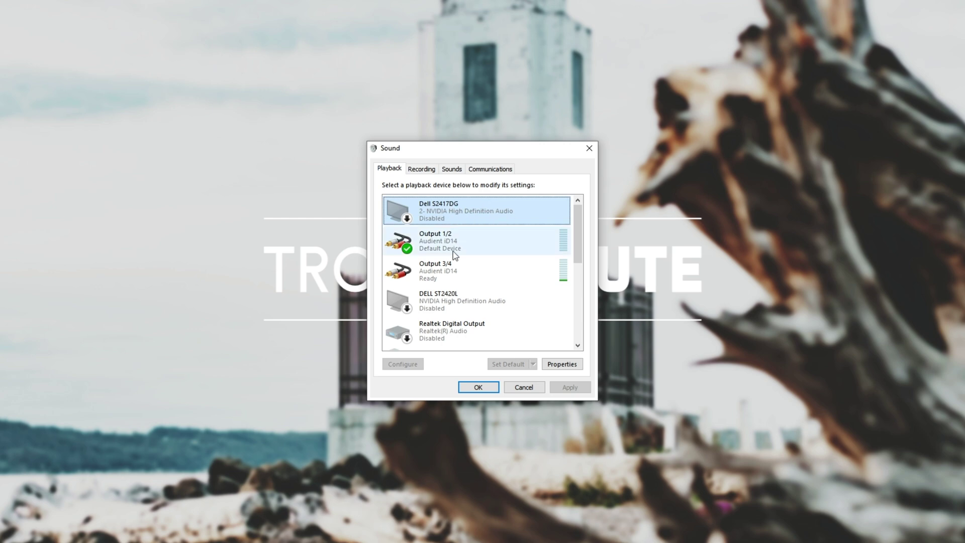
click(478, 299)
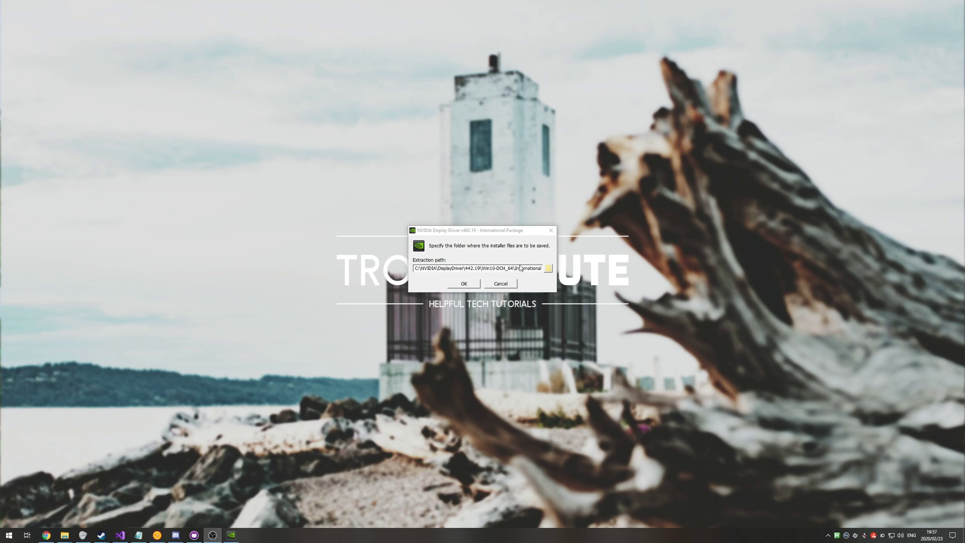
Step: Extract driver 442.19 to the default folder and choose NVIDIA Graphics Driver only
click(461, 284)
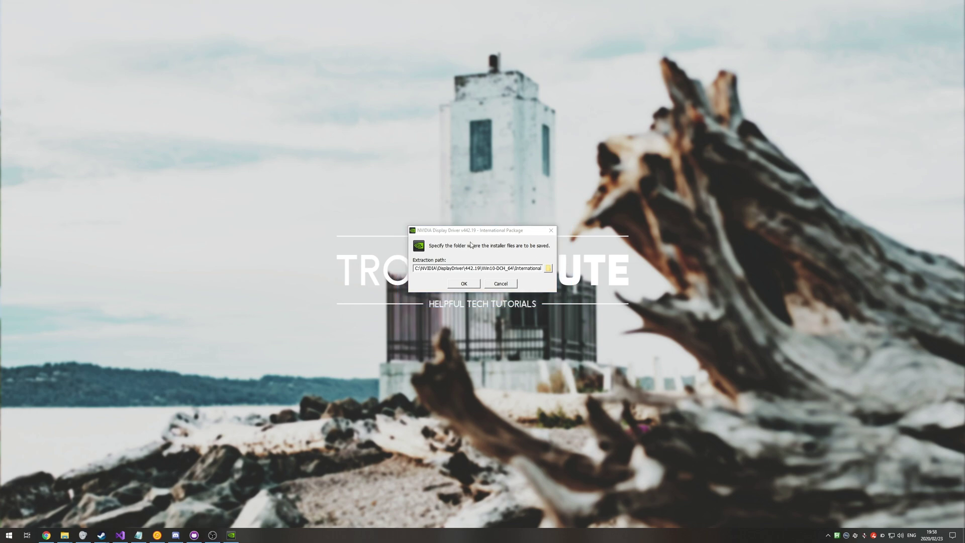
click(471, 285)
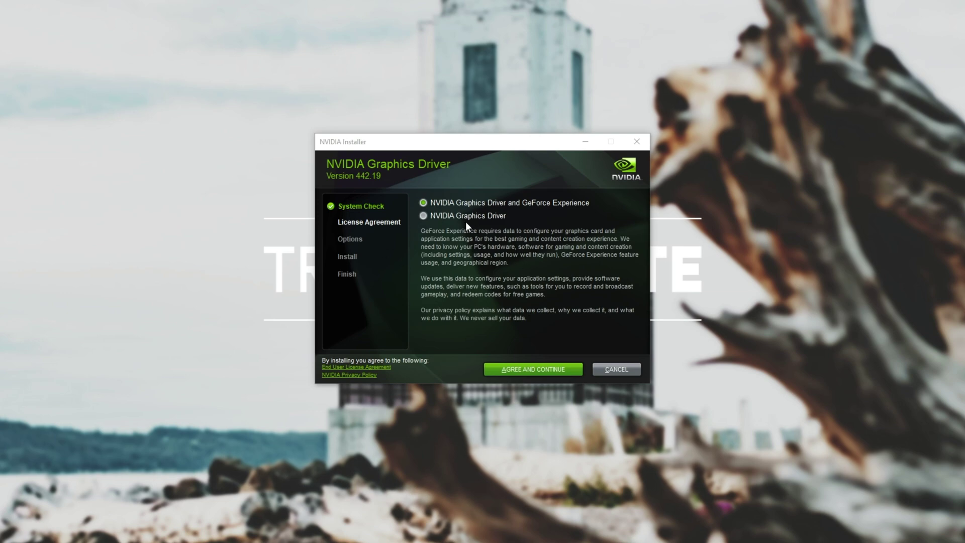
click(449, 216)
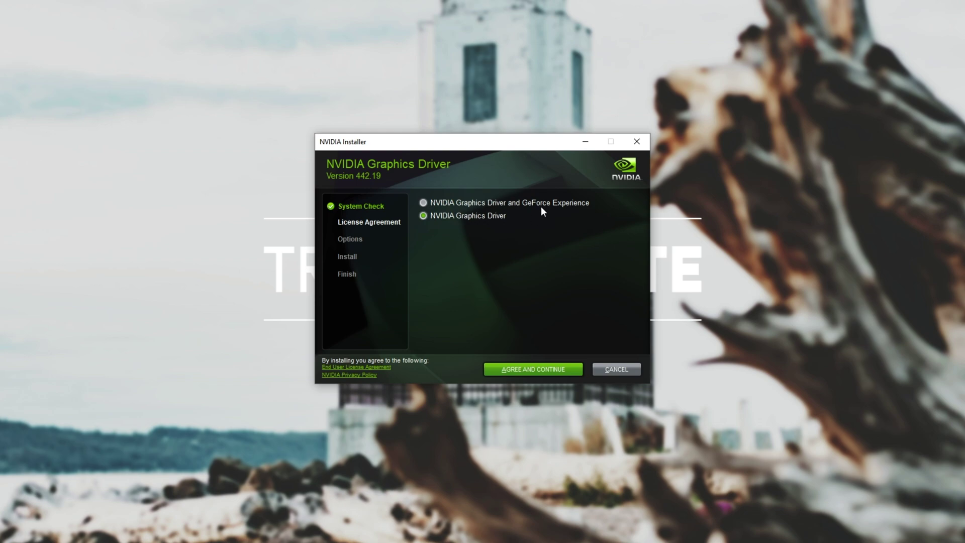
Step: Accept the licence and choose a Custom (Advanced) installation
click(522, 368)
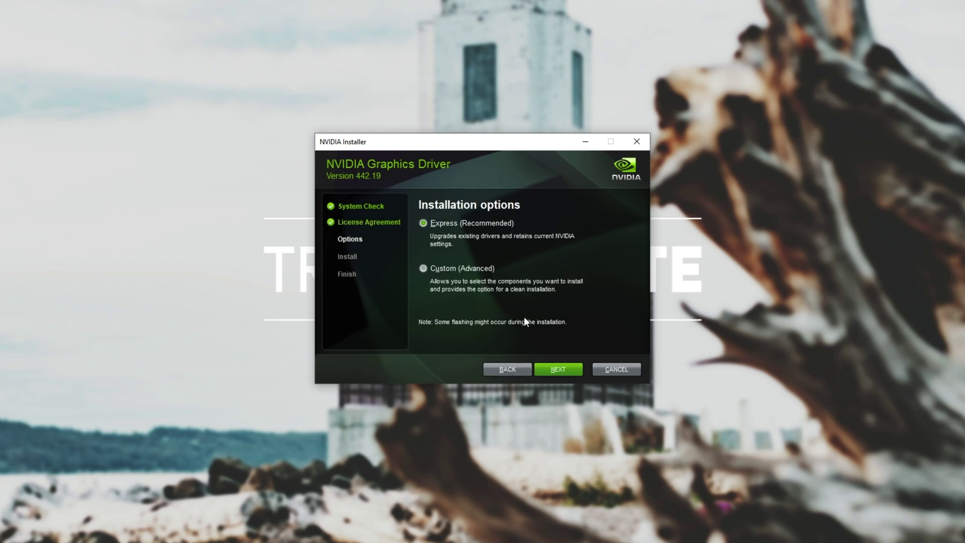
click(465, 270)
click(566, 371)
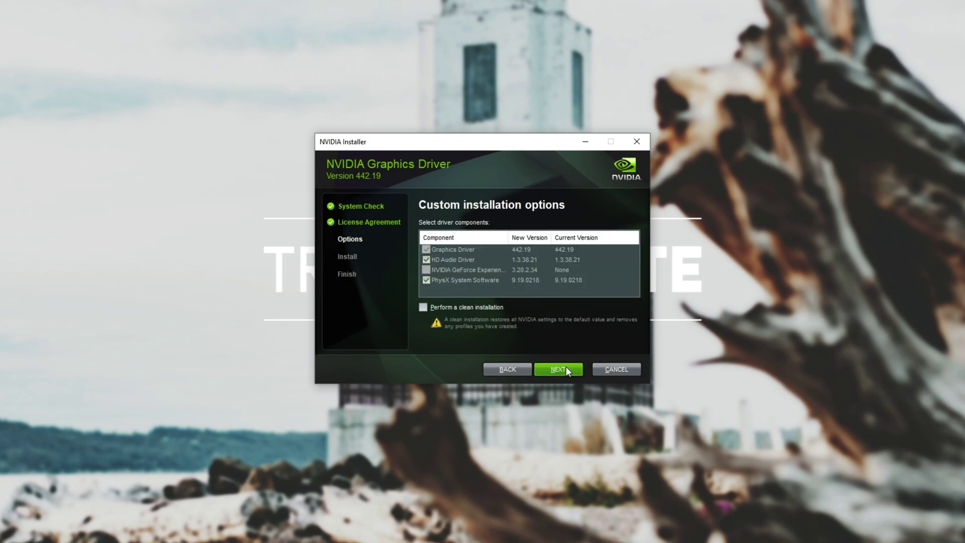
Step: Exclude the HD Audio Driver from the component list and toggle the clean installation option
click(426, 258)
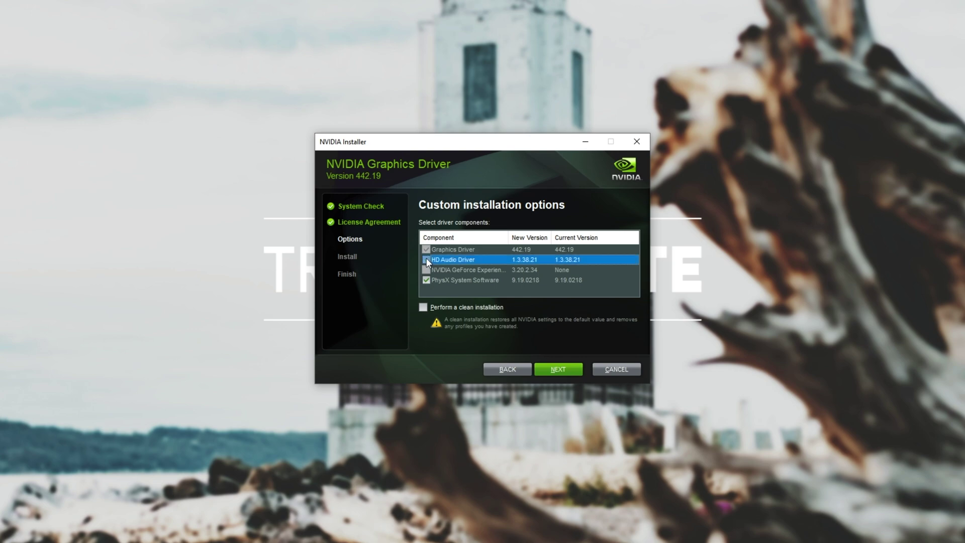
click(454, 250)
click(459, 281)
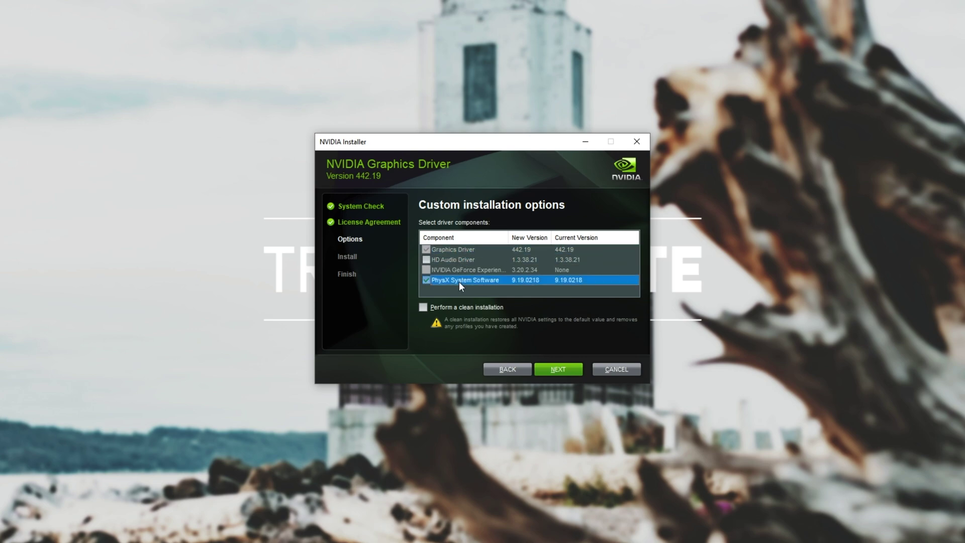
click(554, 261)
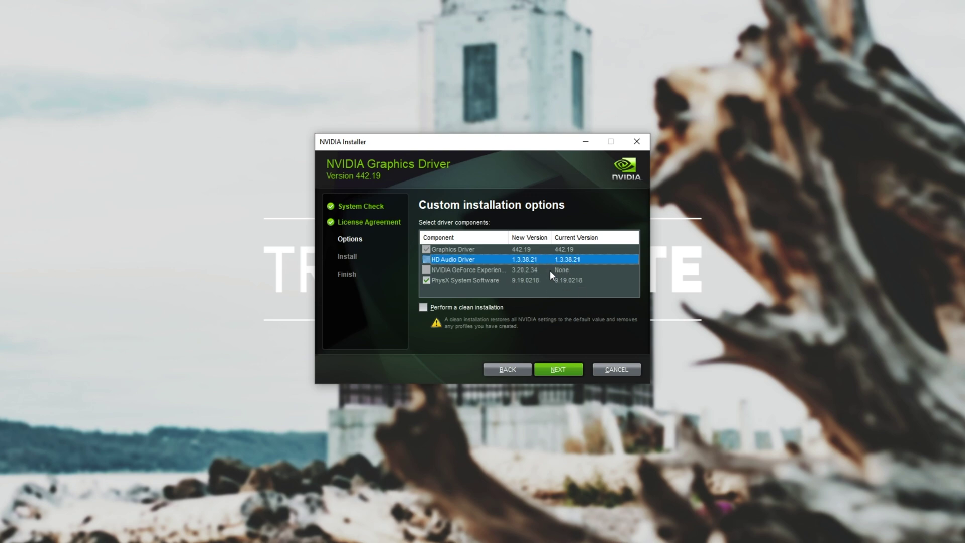
click(436, 307)
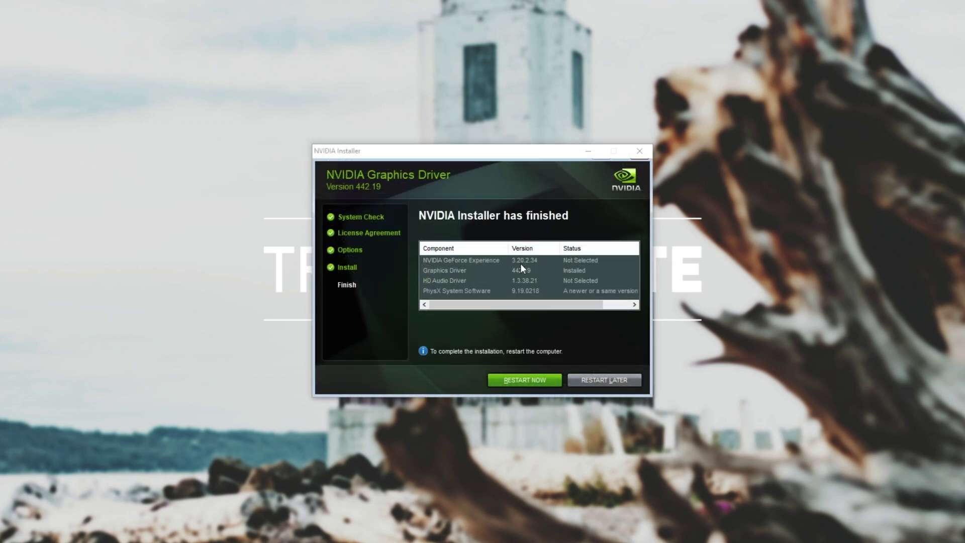
Step: Check the summary: Graphics Driver 442.19 Installed, GeForce Experience and HD Audio Driver Not Selected
click(509, 269)
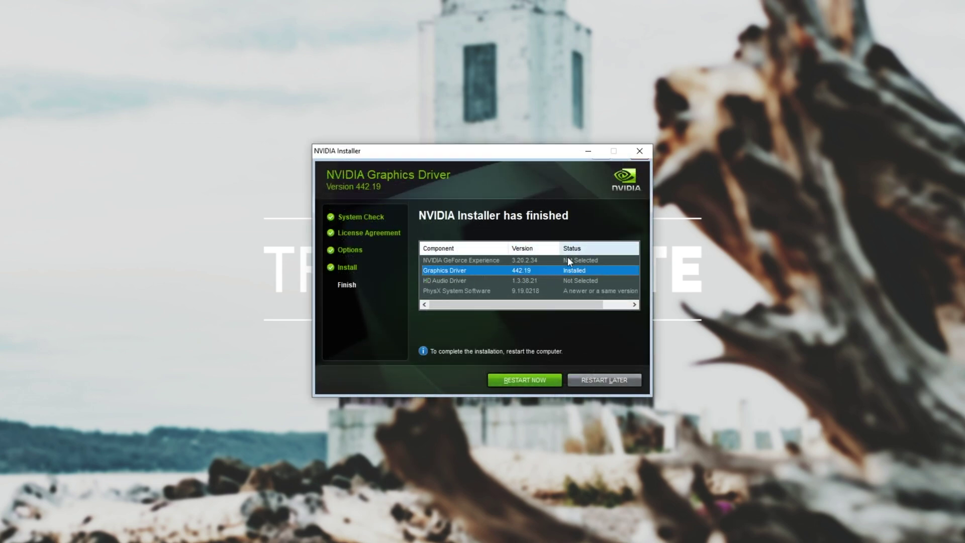
click(506, 260)
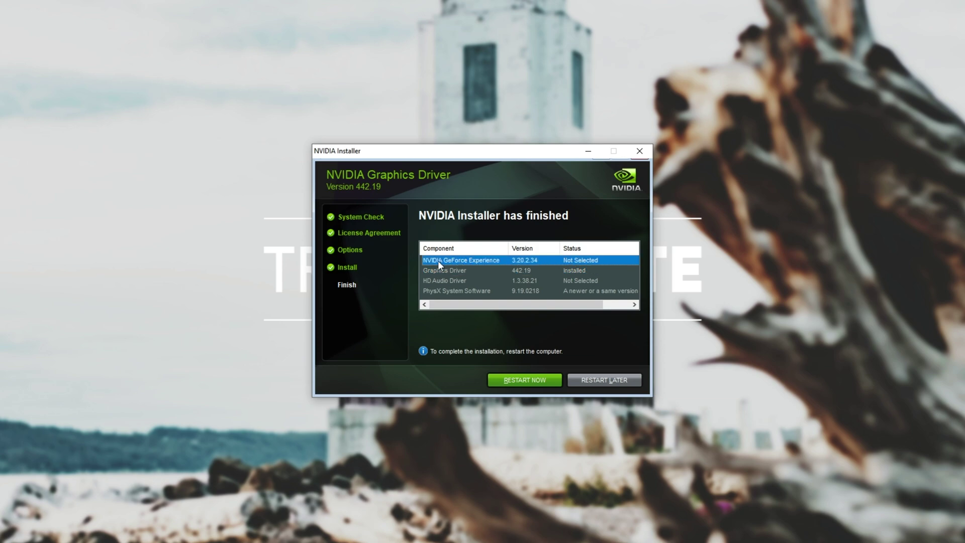
click(434, 281)
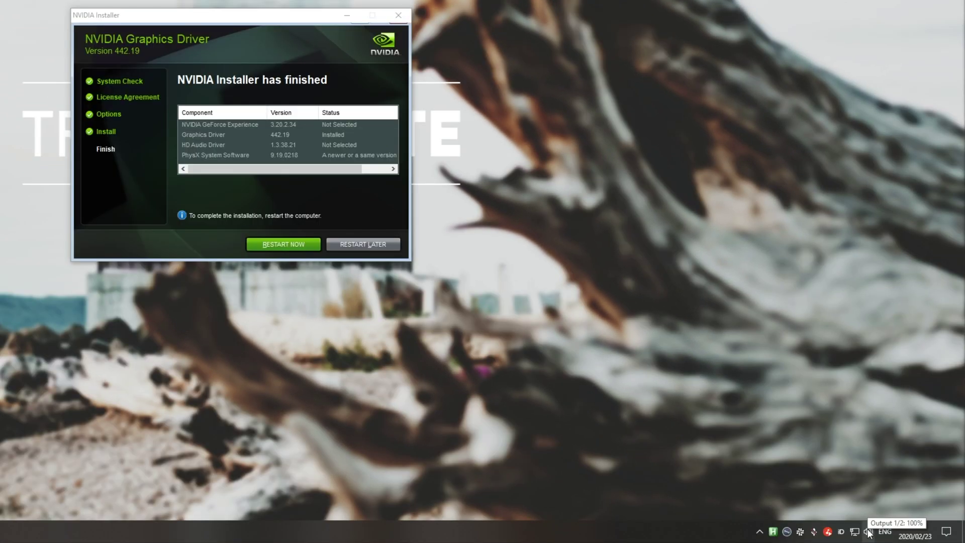
Step: Reopen the Sound Control Panel from the tray and toggle Show Disabled Devices off and on
right_click(868, 533)
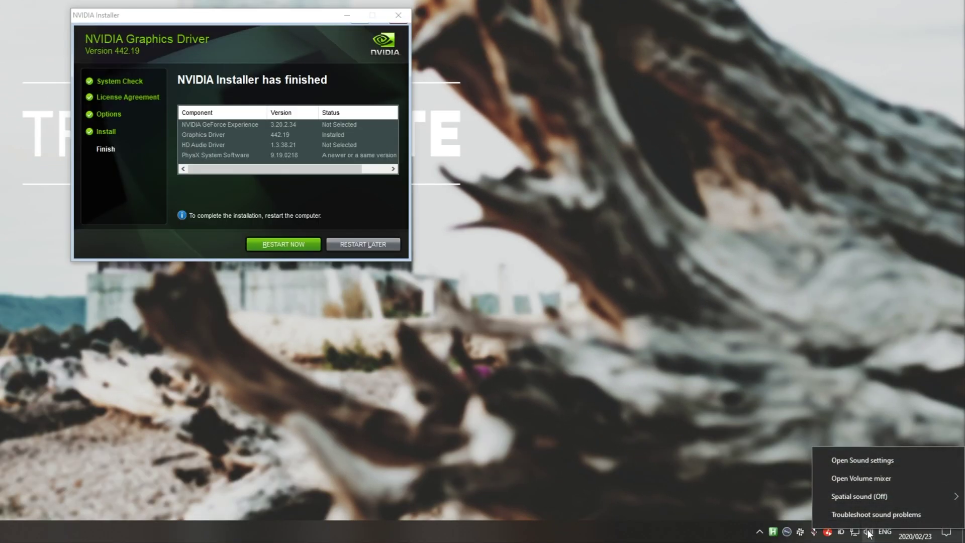
click(870, 462)
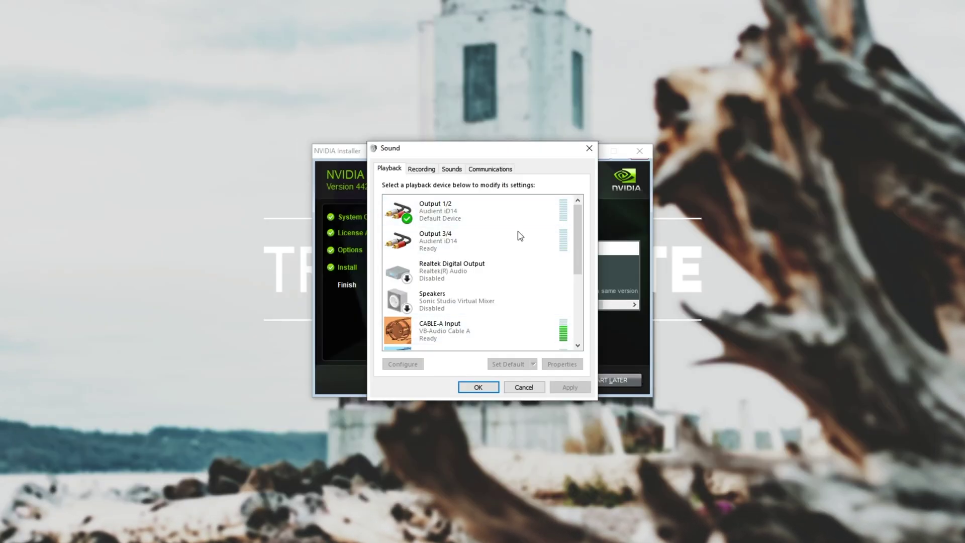
click(516, 235)
right_click(470, 244)
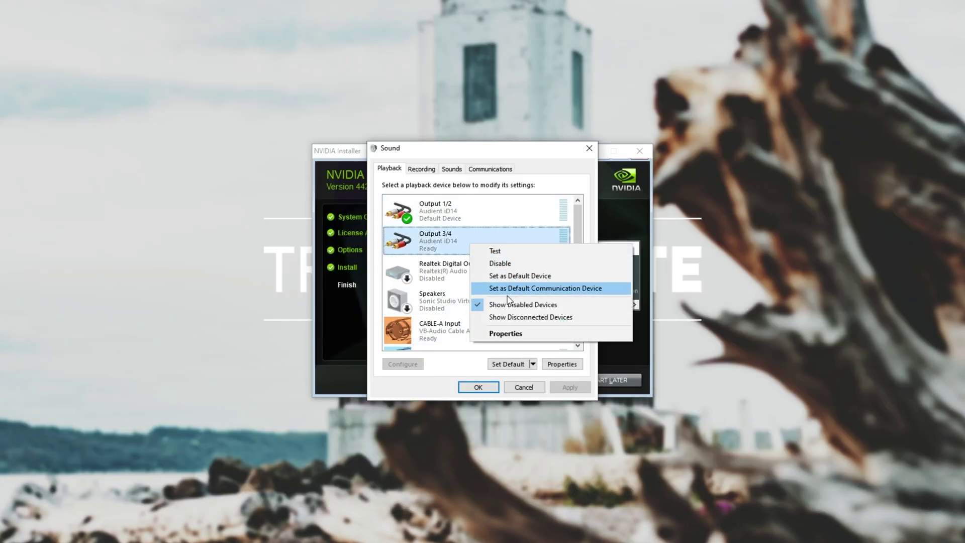
click(509, 302)
right_click(491, 226)
click(521, 286)
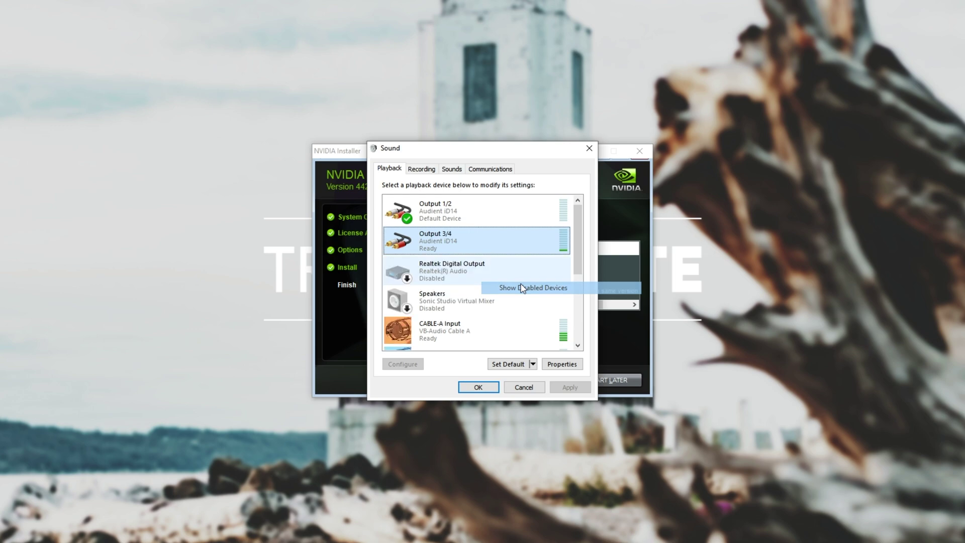
Step: Review Output 1/2 and the disabled Realtek Digital Output, then close the Sound dialog
click(526, 217)
drag(577, 229, 579, 197)
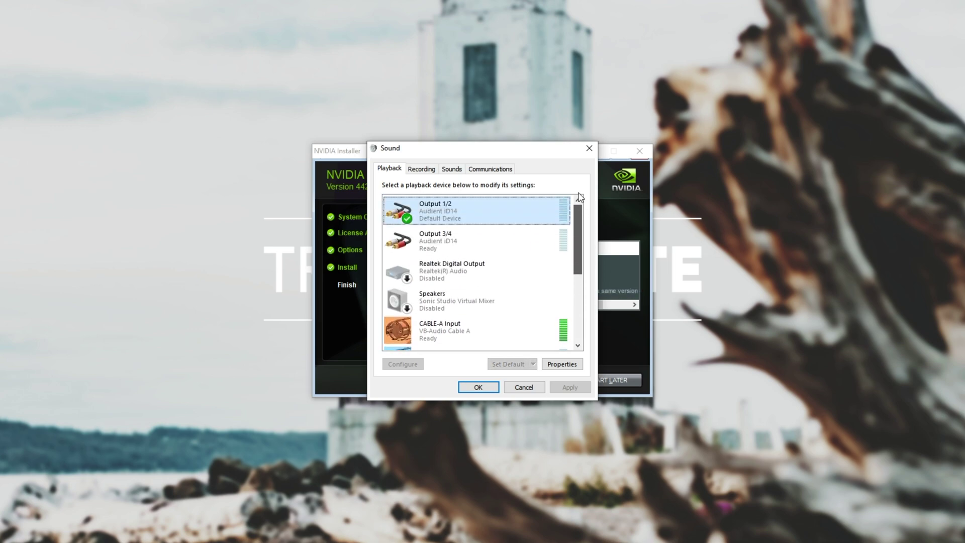
click(543, 267)
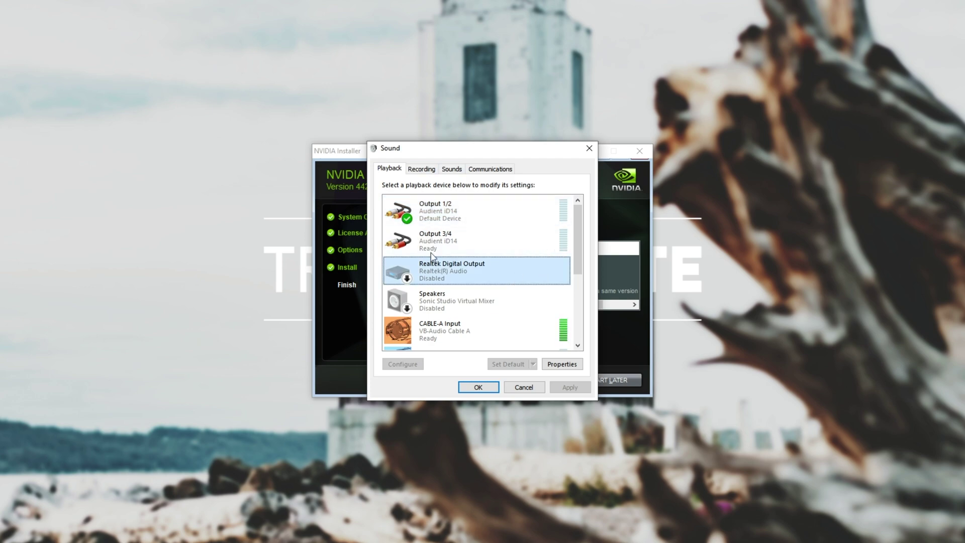
click(480, 387)
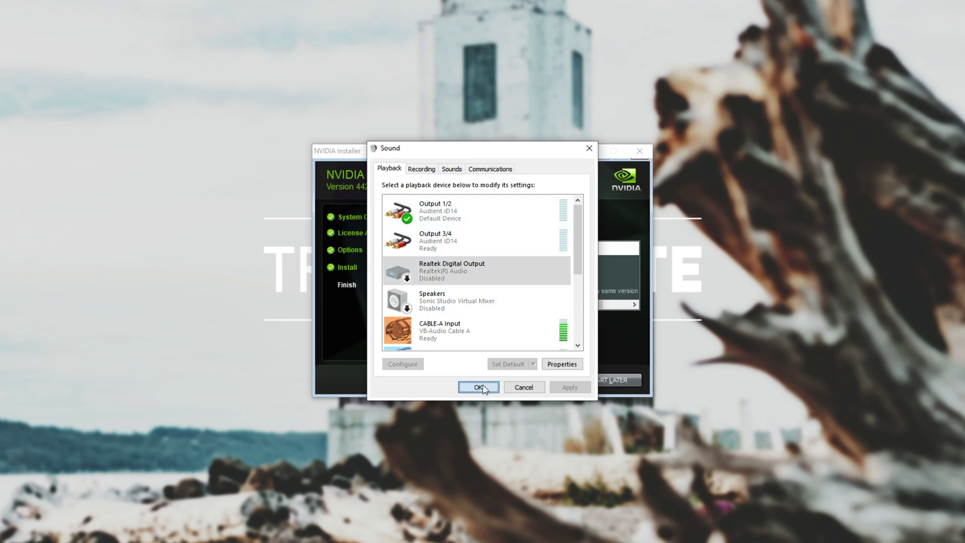